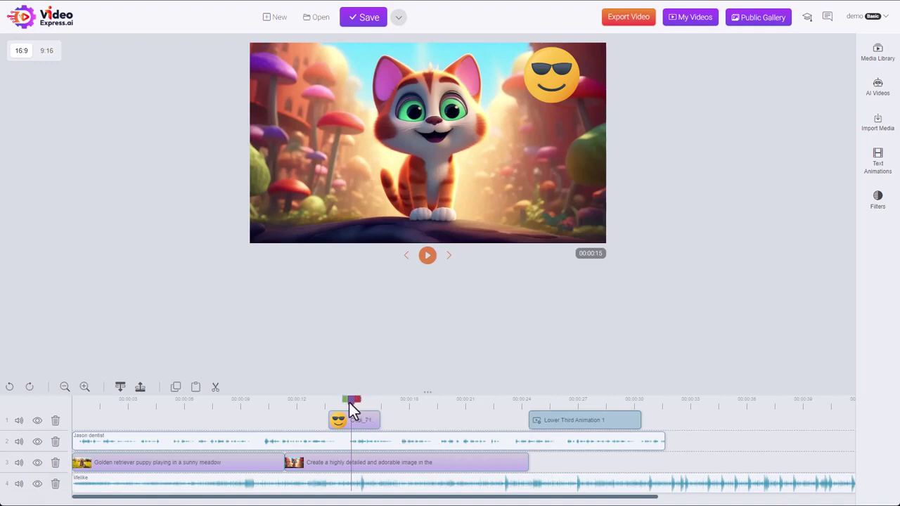
# Scrub the preview to about 00:00:06 and 00:00:09, then play it and pause near 00:00:12
pyautogui.moveTo(359, 389); pyautogui.dragTo(442, 404)
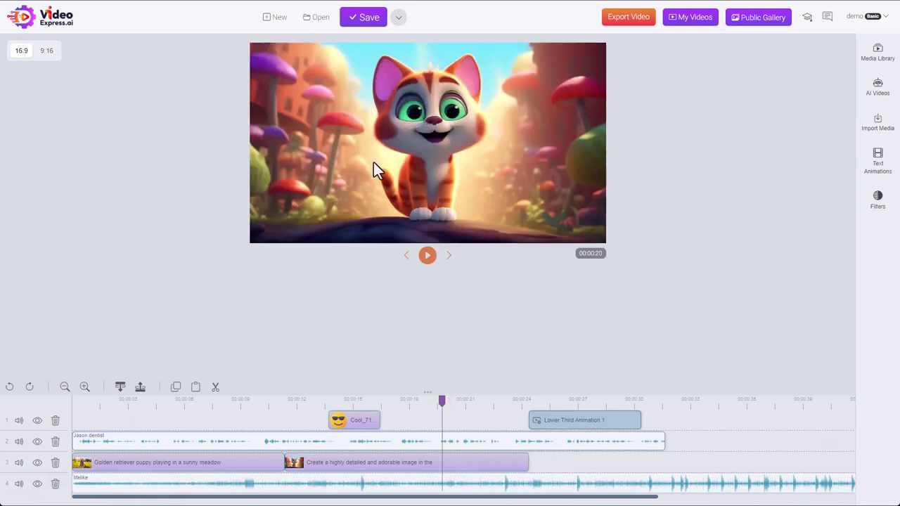
pyautogui.click(239, 407)
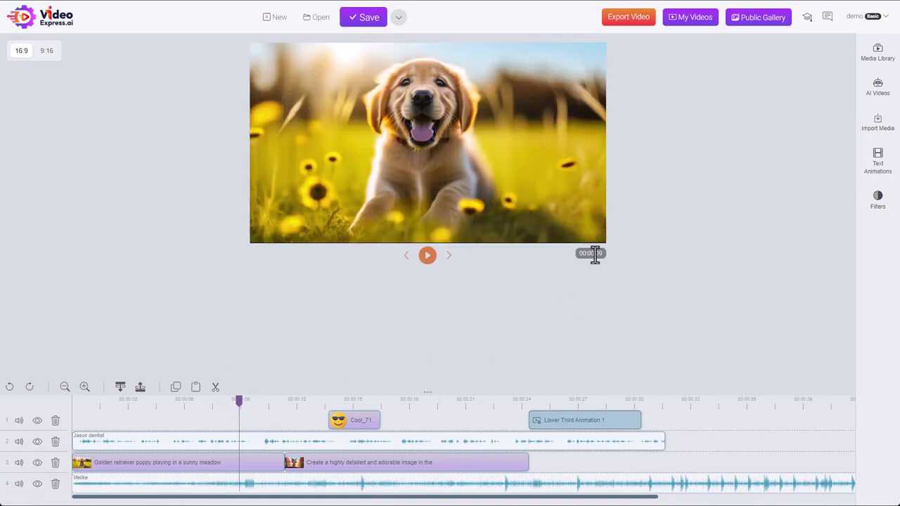
pyautogui.click(429, 261)
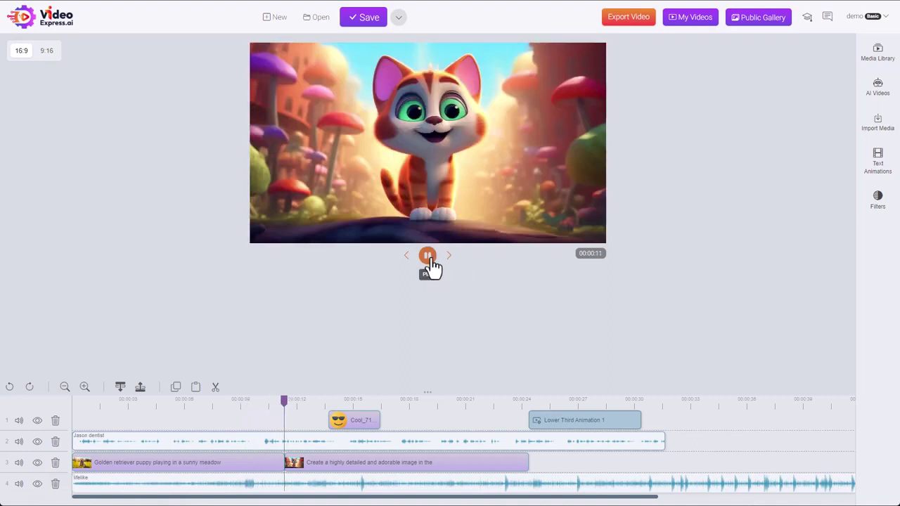
pyautogui.click(428, 256)
pyautogui.moveTo(286, 403); pyautogui.dragTo(390, 404)
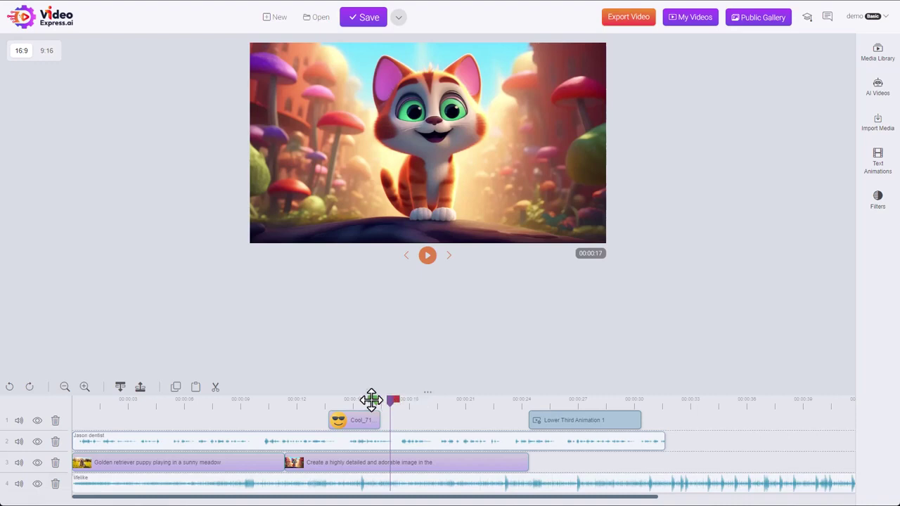
# Mark a short playback range on the ruler, play just that range, then clear it
pyautogui.click(319, 400)
pyautogui.moveTo(396, 401); pyautogui.dragTo(411, 401)
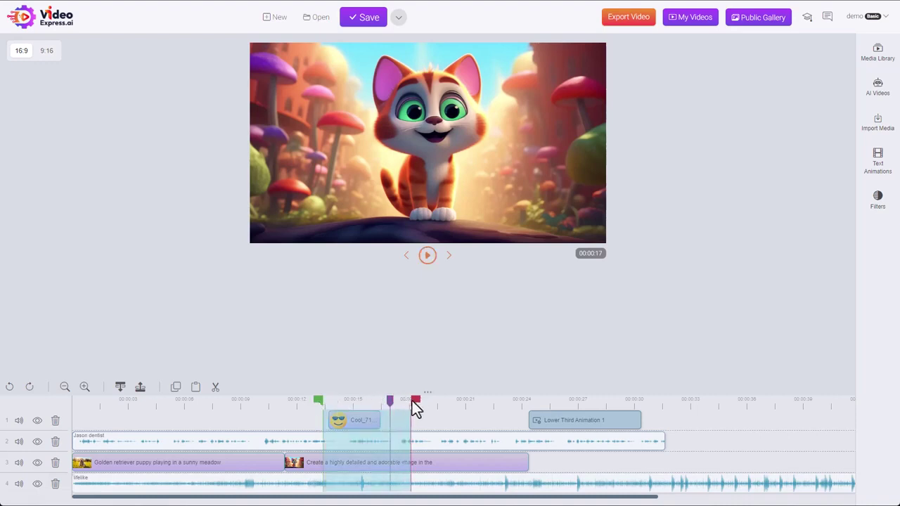
pyautogui.click(427, 258)
pyautogui.click(388, 402)
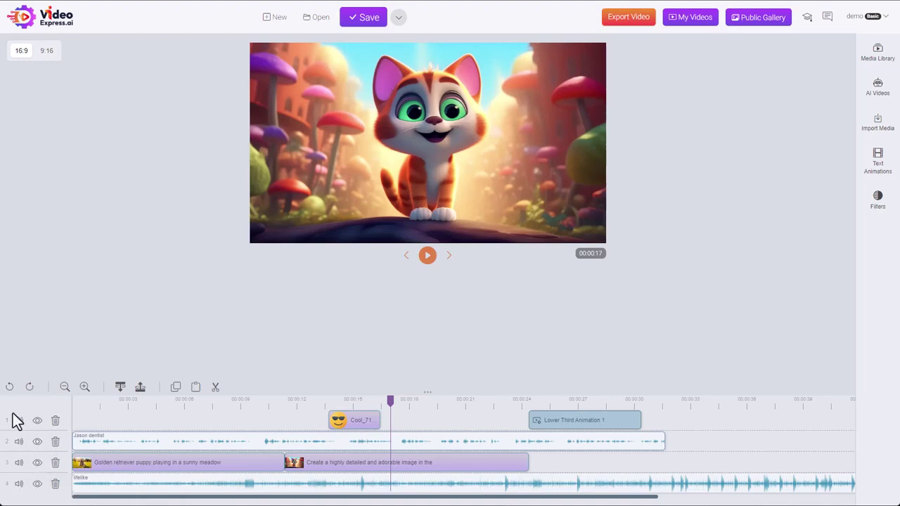
# Preview 00:00:15 and the Lower Third Animation 1 section, then return to the cat with the sticker
pyautogui.press('Left')
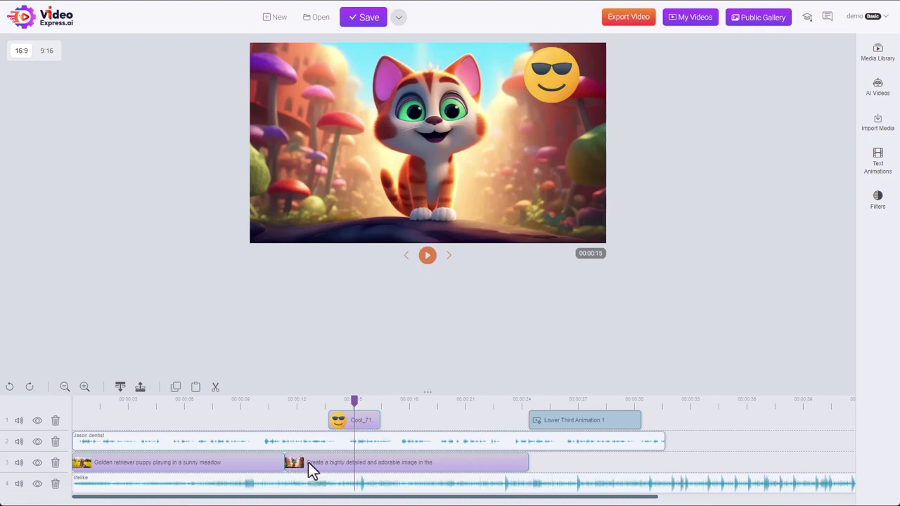
pyautogui.click(567, 398)
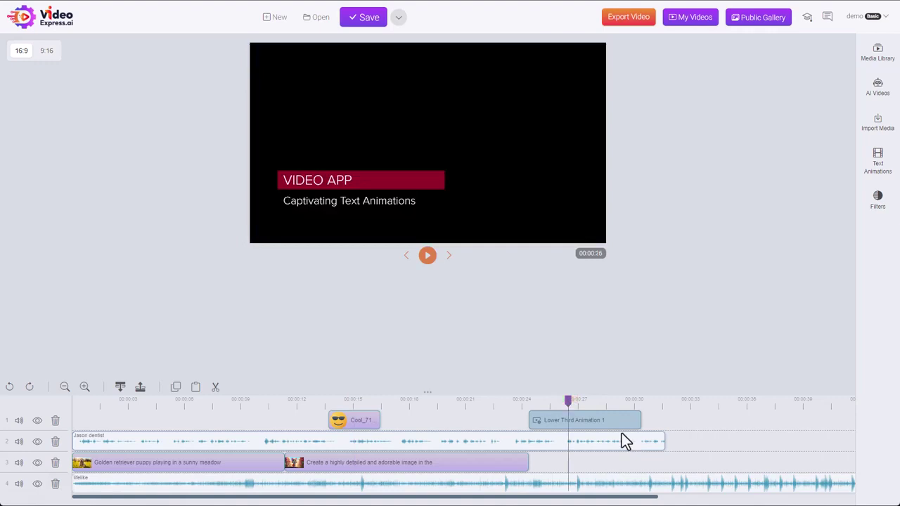
pyautogui.click(357, 399)
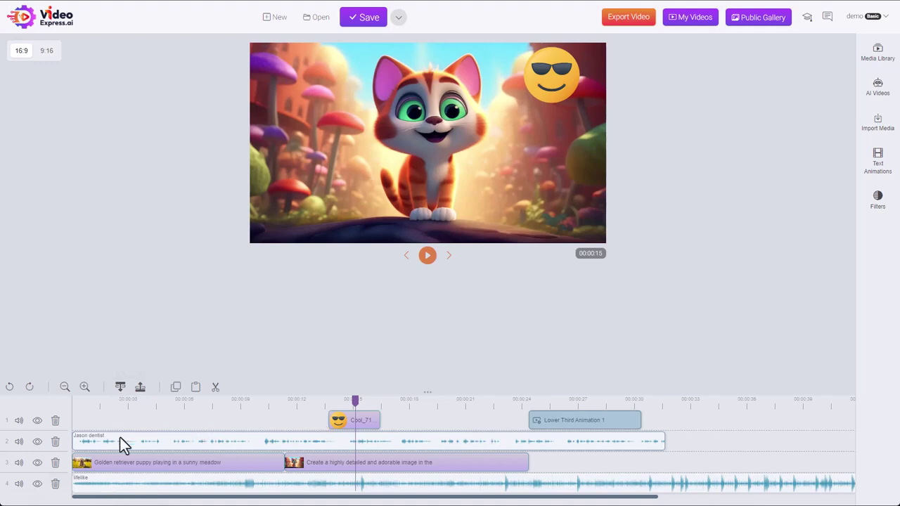
pyautogui.click(140, 389)
pyautogui.scroll(-1, 262, 437)
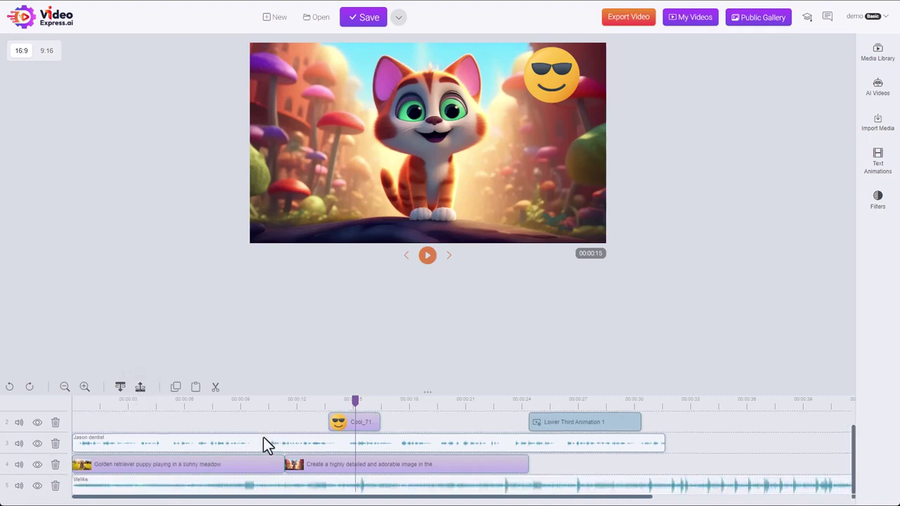
pyautogui.scroll(1, 263, 438)
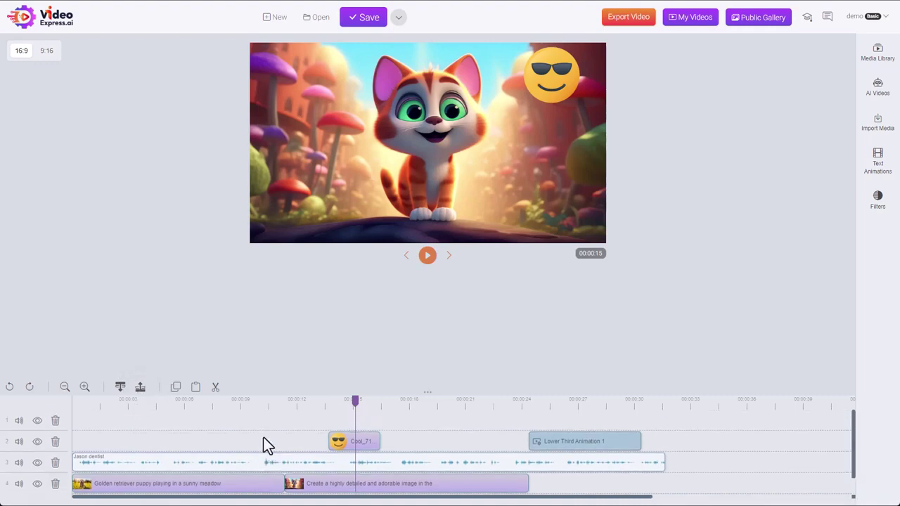
pyautogui.scroll(-1, 263, 436)
pyautogui.scroll(1, 263, 442)
pyautogui.moveTo(424, 393); pyautogui.dragTo(441, 353)
pyautogui.scroll(-1, 406, 430)
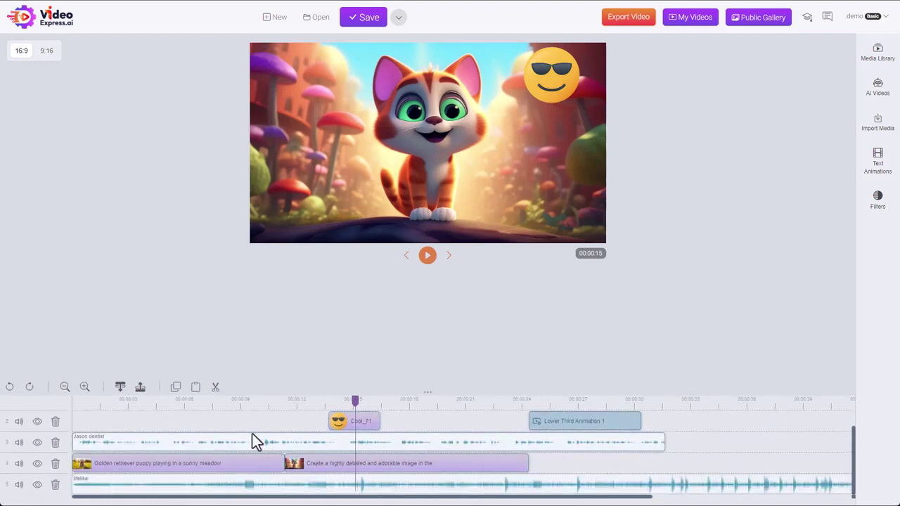
pyautogui.scroll(-1, 342, 443)
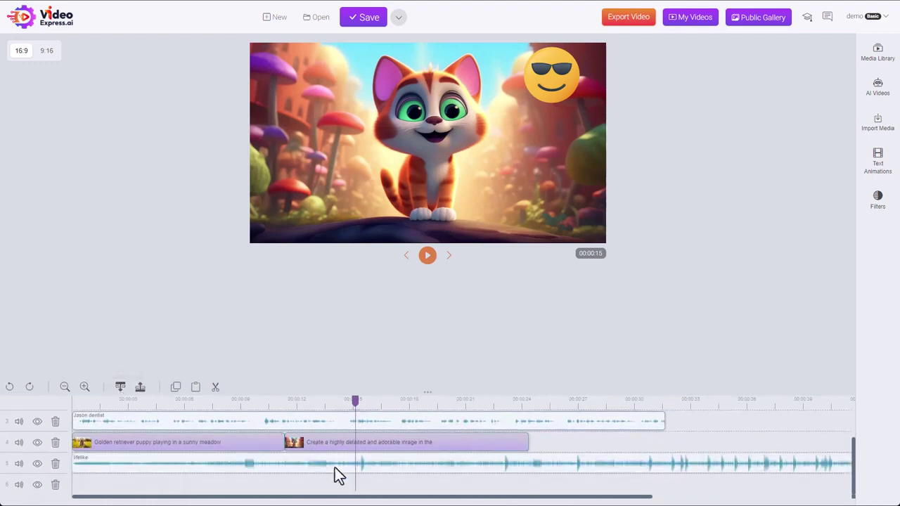
pyautogui.scroll(2, 796, 460)
pyautogui.moveTo(848, 440); pyautogui.dragTo(871, 421)
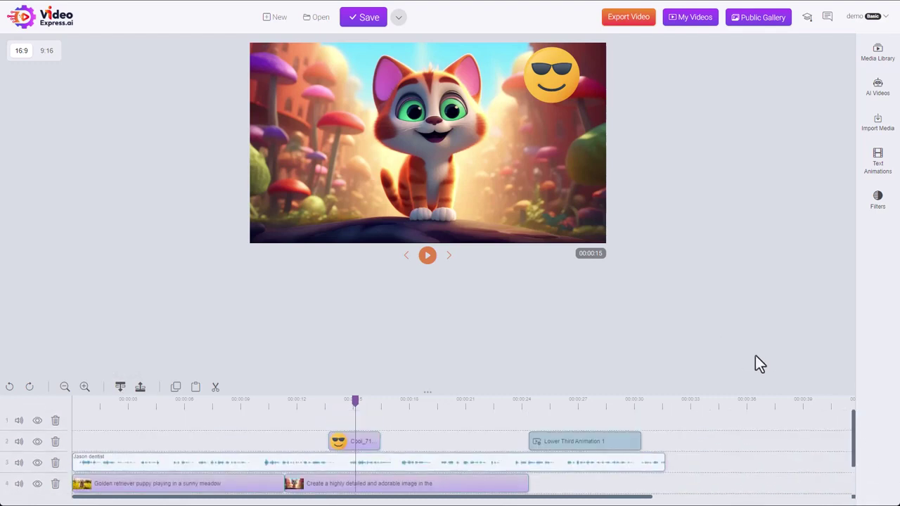
pyautogui.scroll(-1, 464, 450)
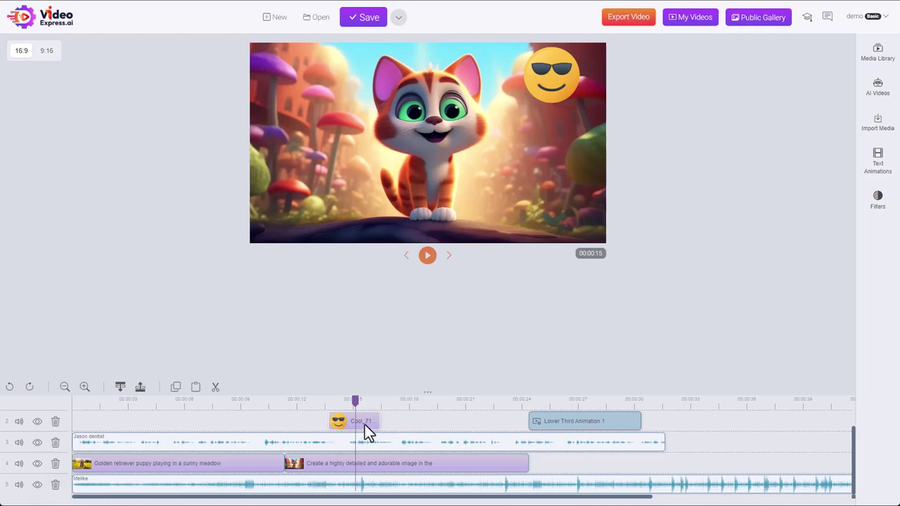
# Copy the Cool_71 sunglasses sticker and paste copies at 00:00:05 and 00:00:19
pyautogui.click(175, 387)
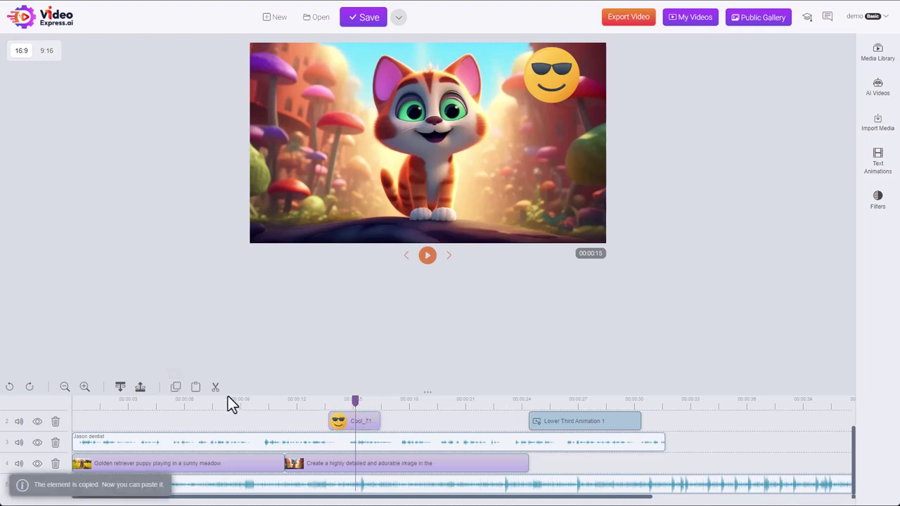
pyautogui.click(184, 404)
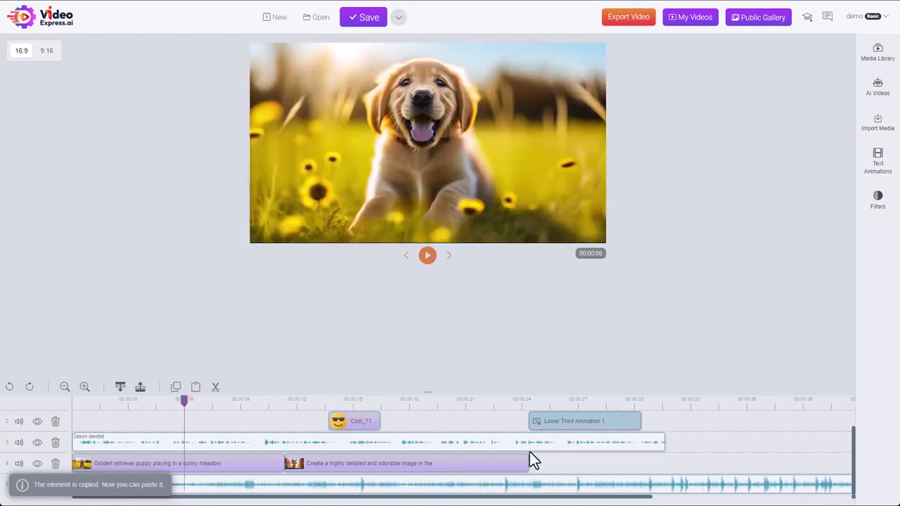
pyautogui.click(196, 388)
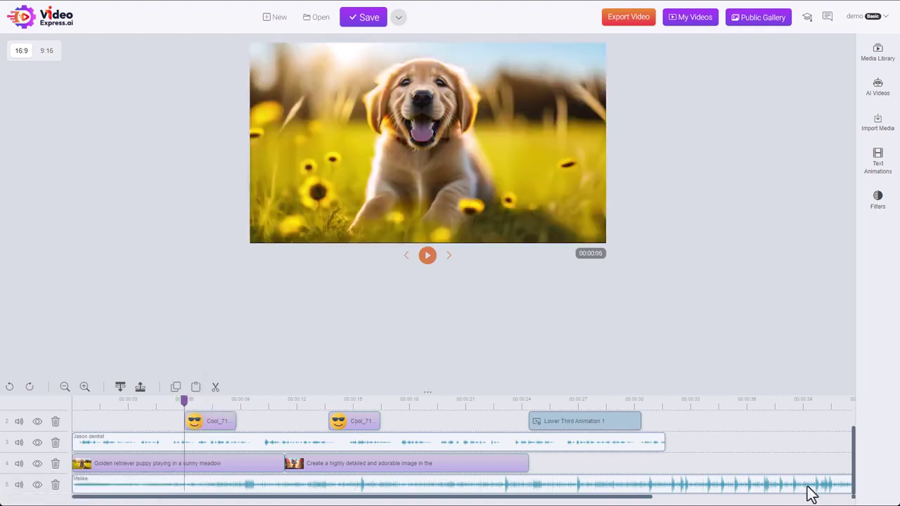
pyautogui.click(421, 401)
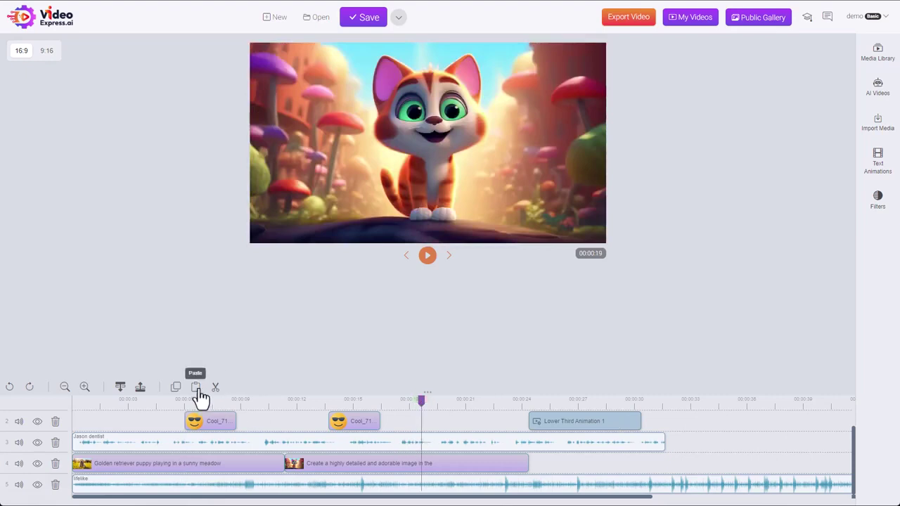
pyautogui.click(198, 390)
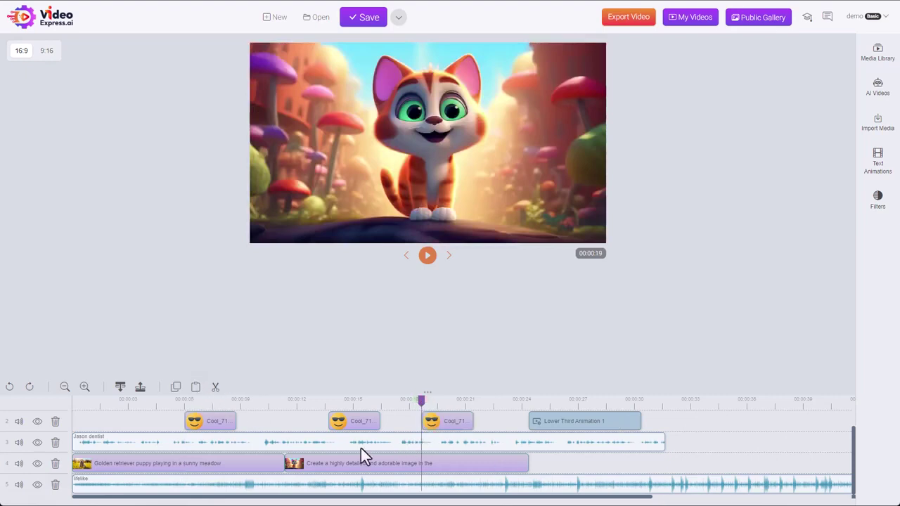
# Split the first sticker copy at 00:00:07 and pull the pieces apart, moving one near 00:00:03
pyautogui.click(207, 401)
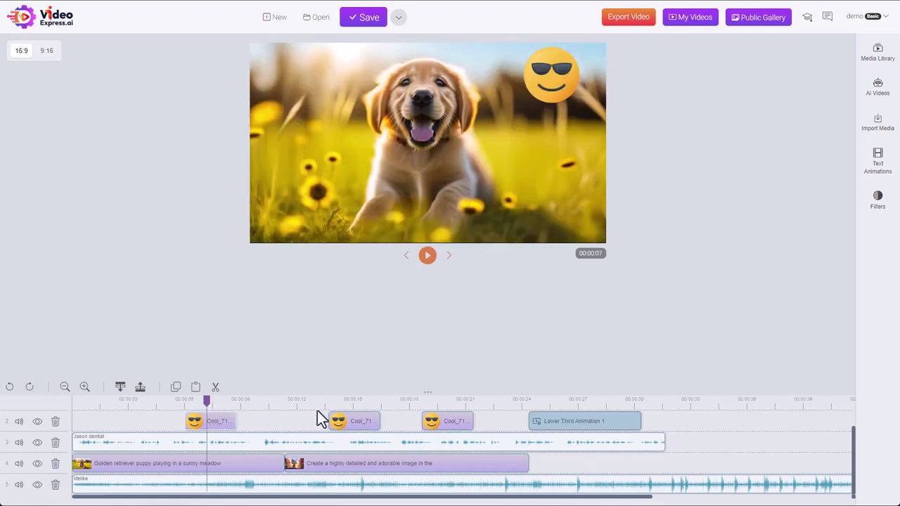
pyautogui.click(215, 386)
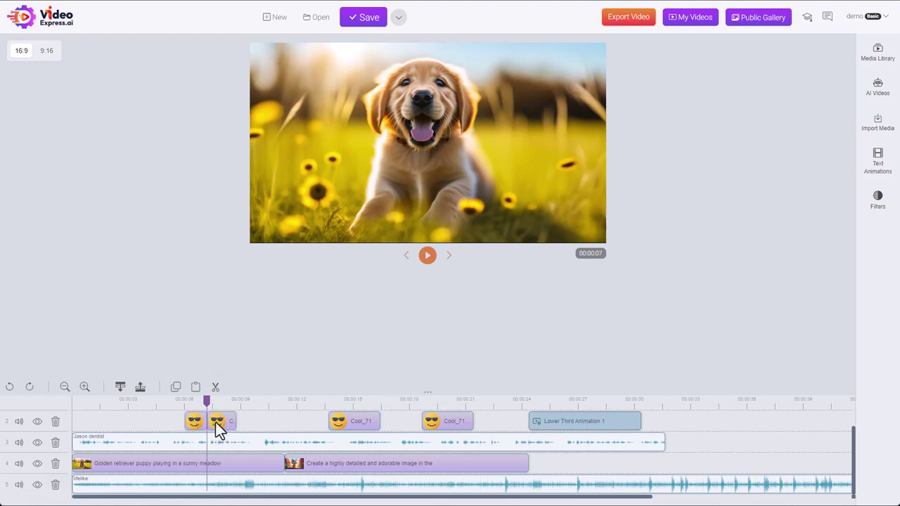
pyautogui.moveTo(215, 421); pyautogui.dragTo(233, 421)
pyautogui.moveTo(191, 422); pyautogui.dragTo(145, 420)
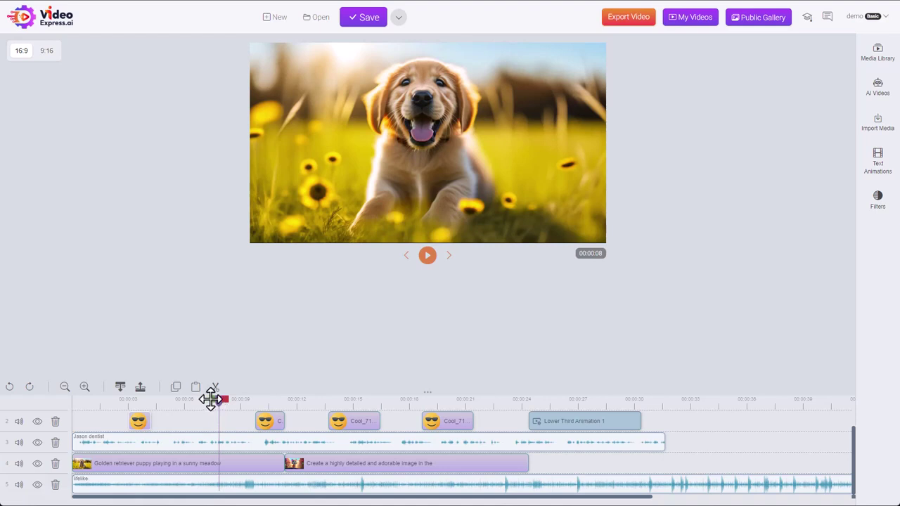
pyautogui.click(124, 405)
pyautogui.moveTo(226, 399); pyautogui.dragTo(243, 400)
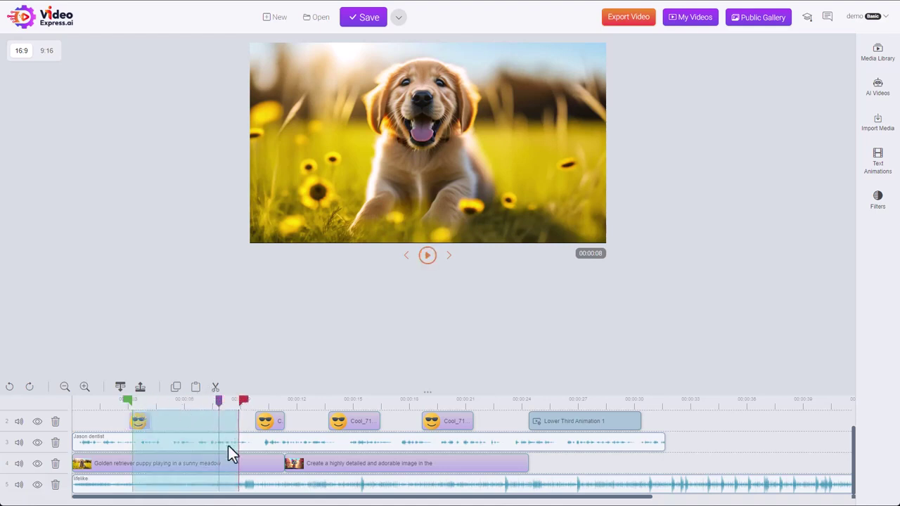
pyautogui.click(215, 386)
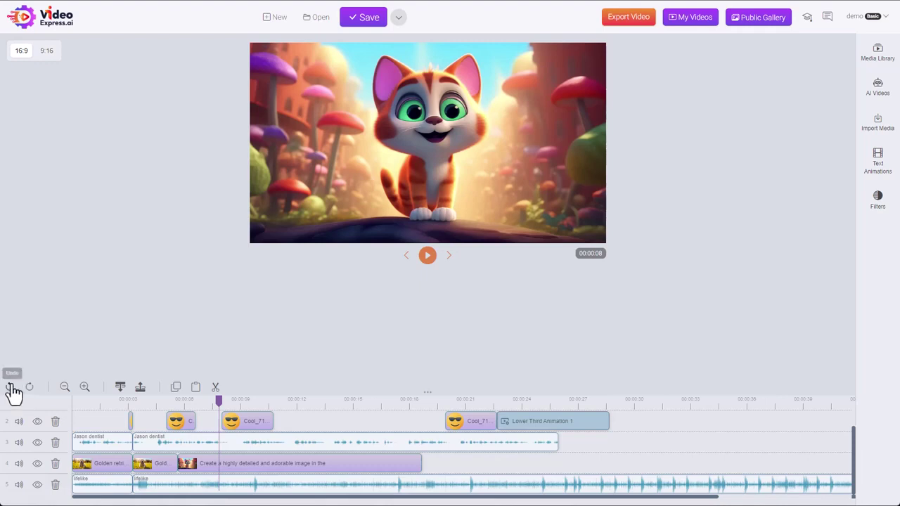
pyautogui.click(10, 387)
pyautogui.click(10, 387)
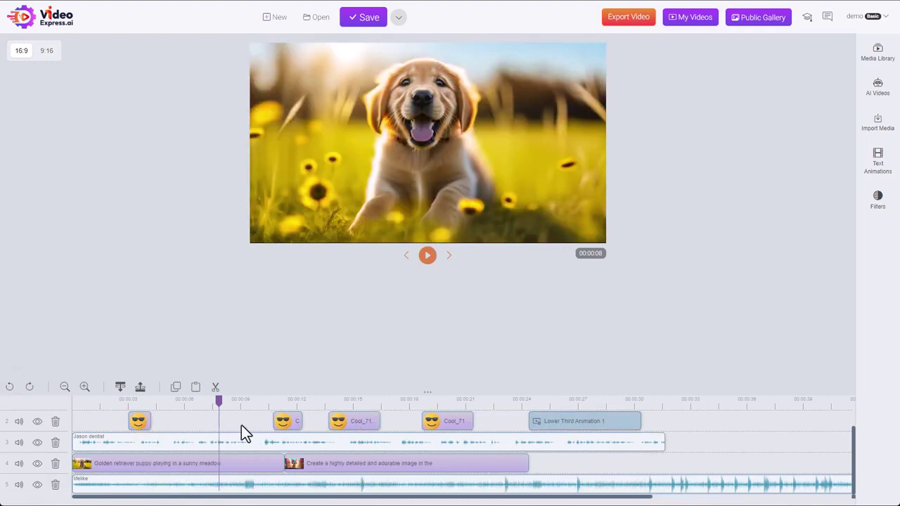
pyautogui.click(30, 389)
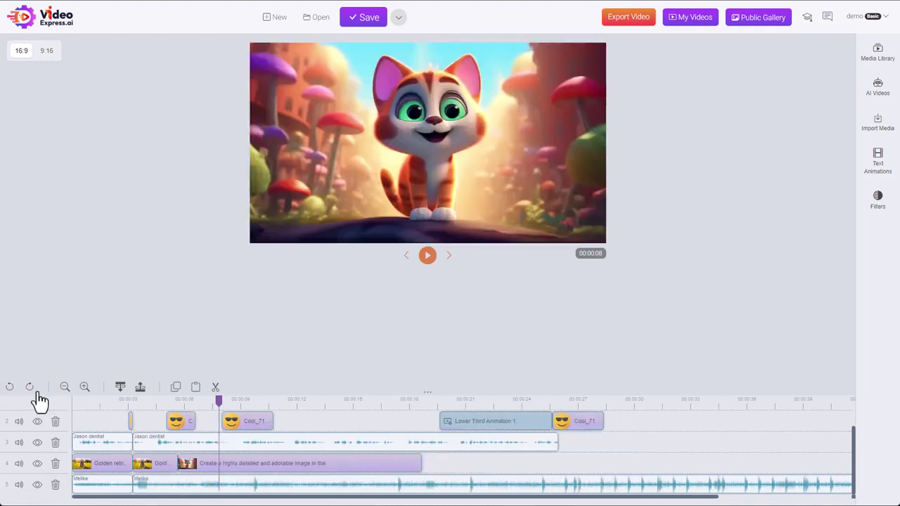
pyautogui.click(10, 388)
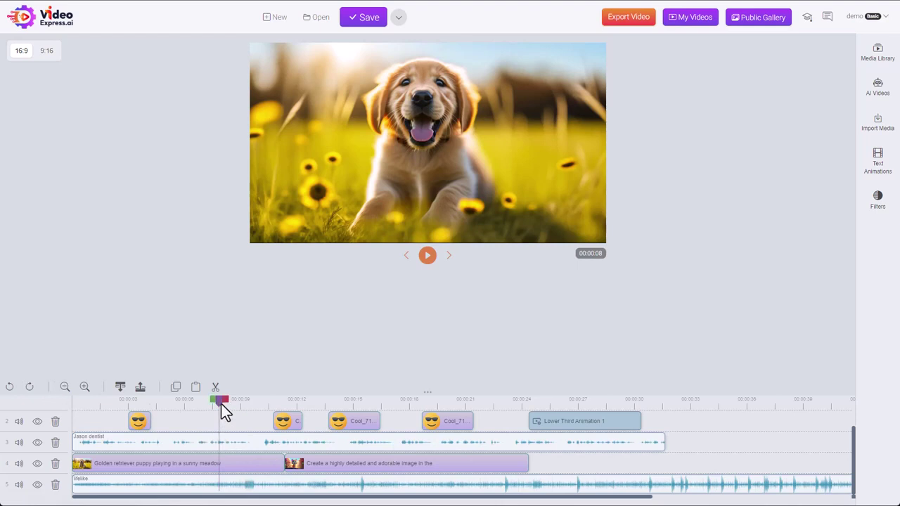
pyautogui.moveTo(220, 402); pyautogui.dragTo(261, 413)
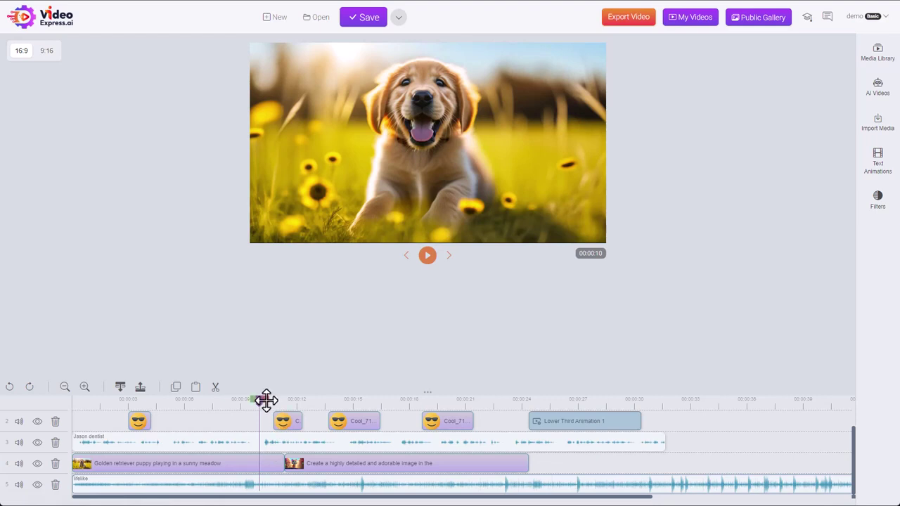
pyautogui.moveTo(279, 407); pyautogui.dragTo(250, 400)
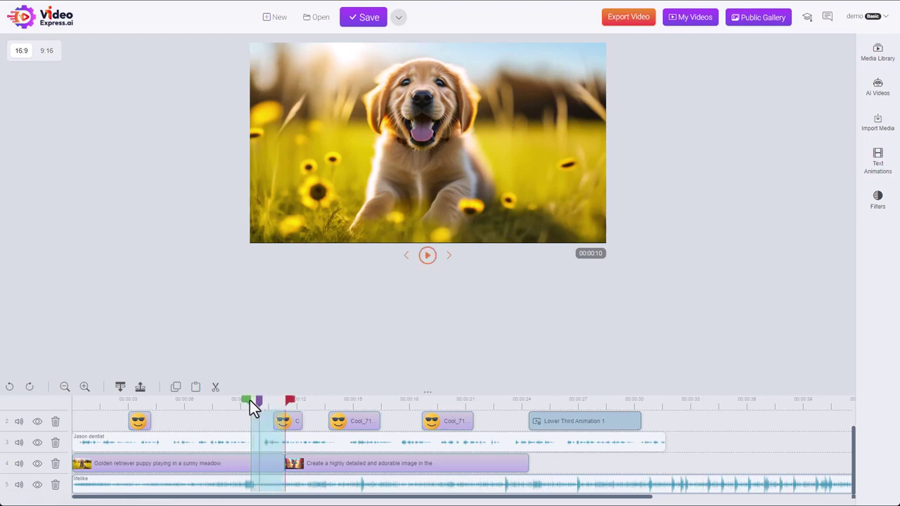
pyautogui.click(281, 401)
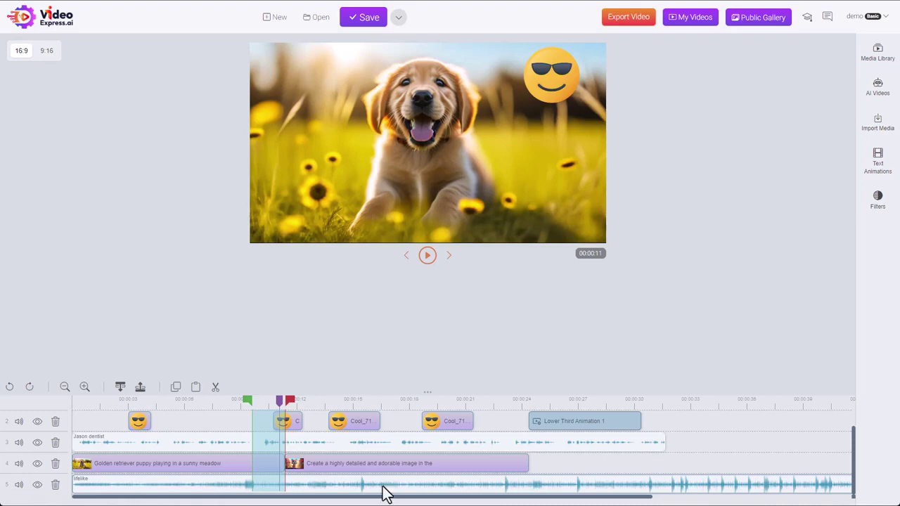
pyautogui.click(216, 398)
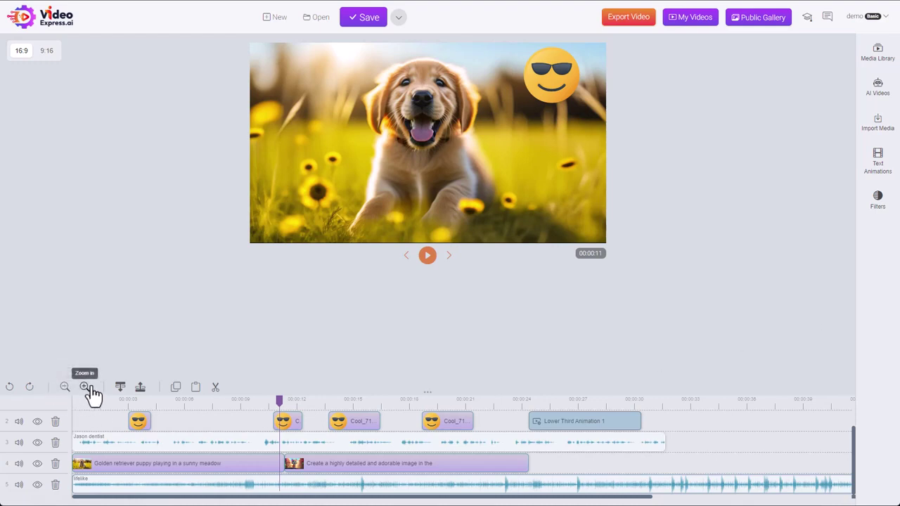
# Zoom the timeline out, in several steps back in, then out again until the whole project fits
pyautogui.click(64, 387)
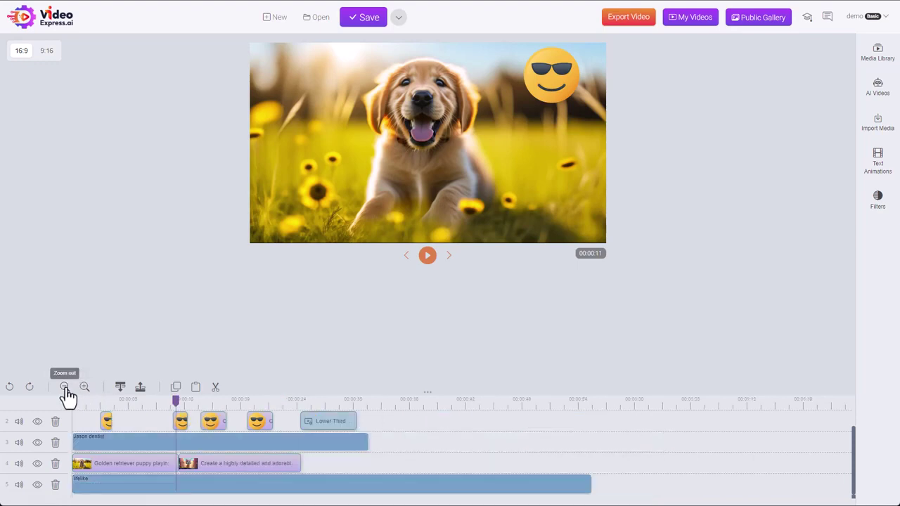
pyautogui.click(64, 389)
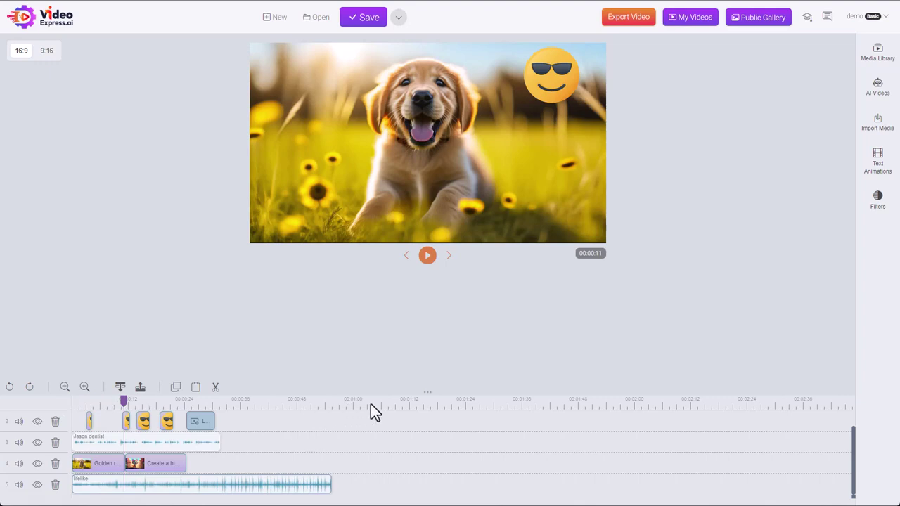
pyautogui.click(85, 387)
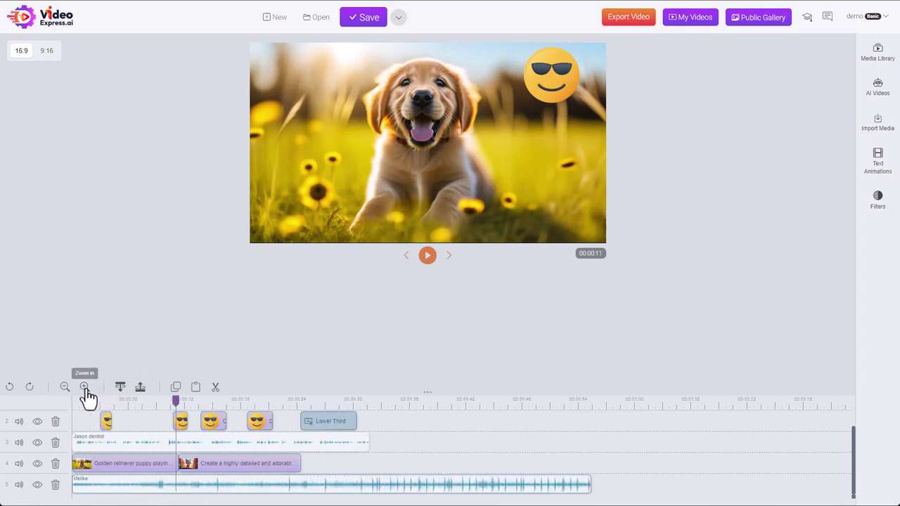
pyautogui.click(84, 387)
pyautogui.click(84, 387)
pyautogui.click(84, 387)
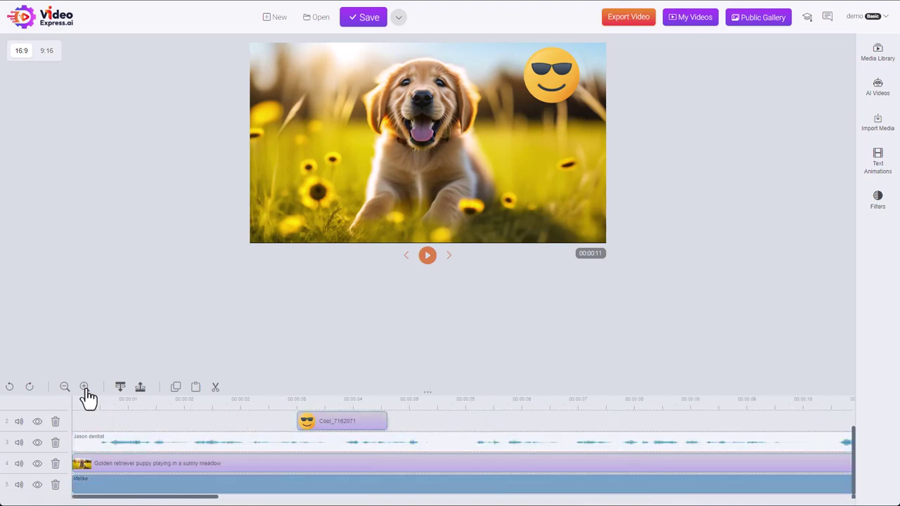
pyautogui.click(64, 387)
pyautogui.click(65, 387)
pyautogui.click(64, 387)
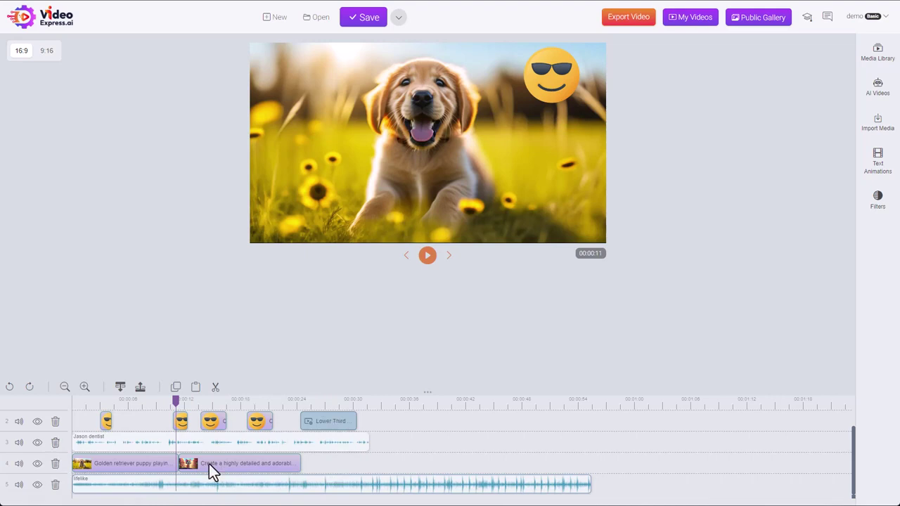
# Move the second image clip later, lengthen its start, and stretch the Golden retriever clip to meet it
pyautogui.moveTo(209, 464); pyautogui.dragTo(277, 464)
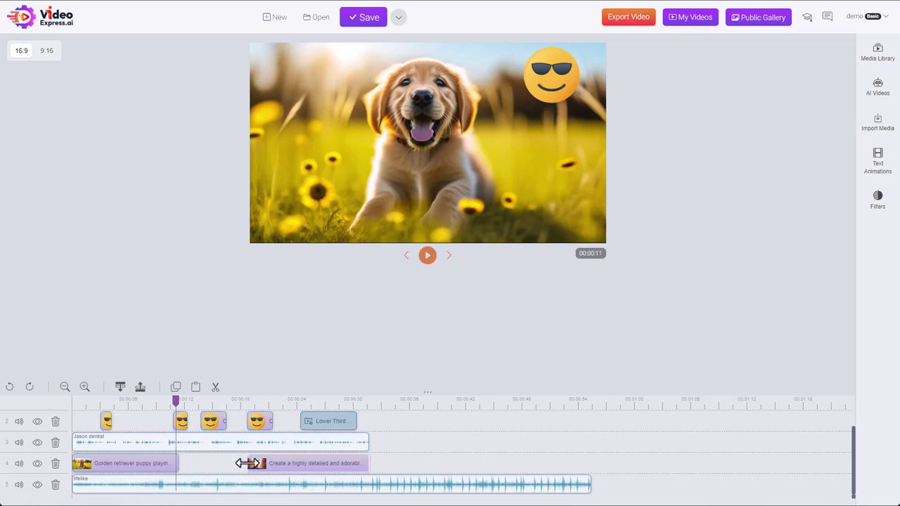
pyautogui.moveTo(248, 463); pyautogui.dragTo(213, 469)
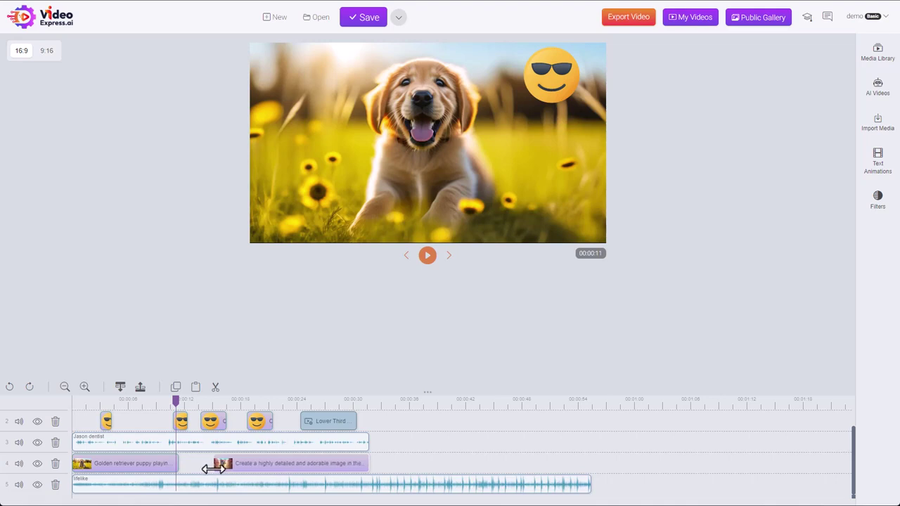
pyautogui.click(147, 468)
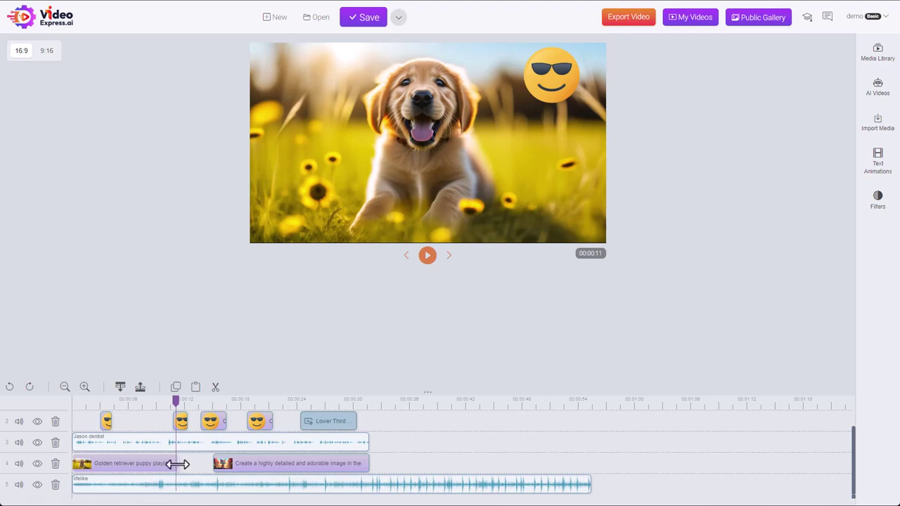
pyautogui.moveTo(177, 464); pyautogui.dragTo(212, 464)
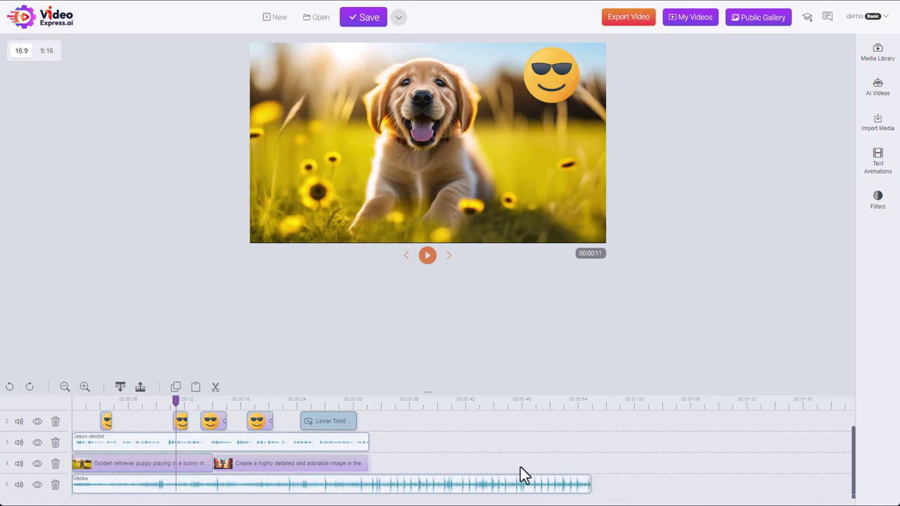
# Check the project's end around 00:00:30 and adjust the lifelike music clip's length
pyautogui.click(348, 401)
pyautogui.click(295, 415)
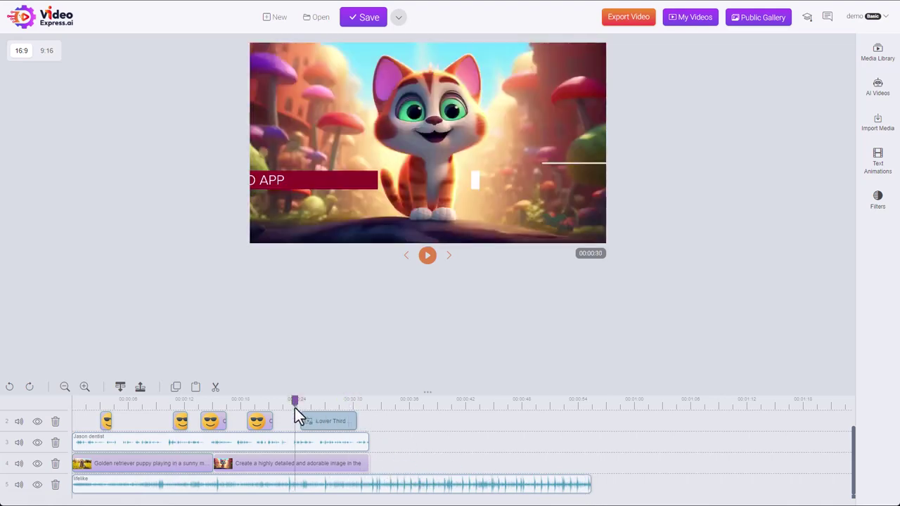
pyautogui.click(485, 415)
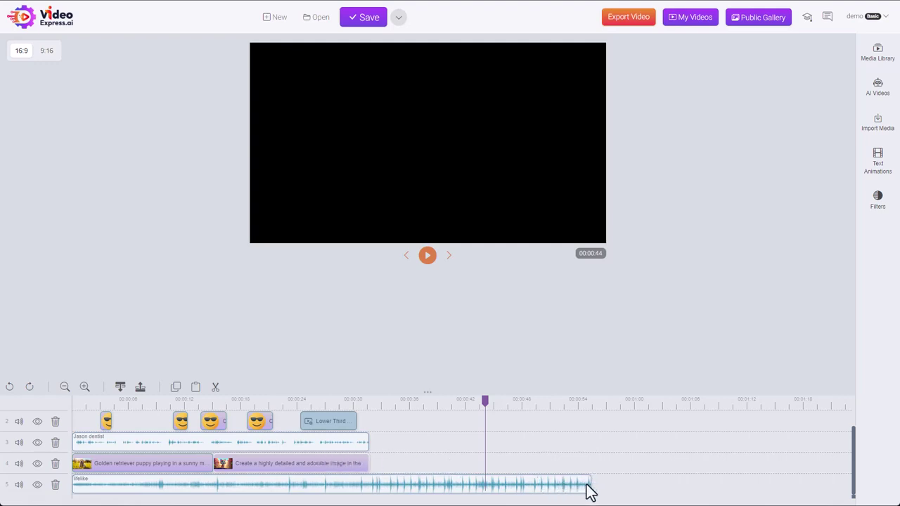
pyautogui.moveTo(589, 483); pyautogui.dragTo(679, 485)
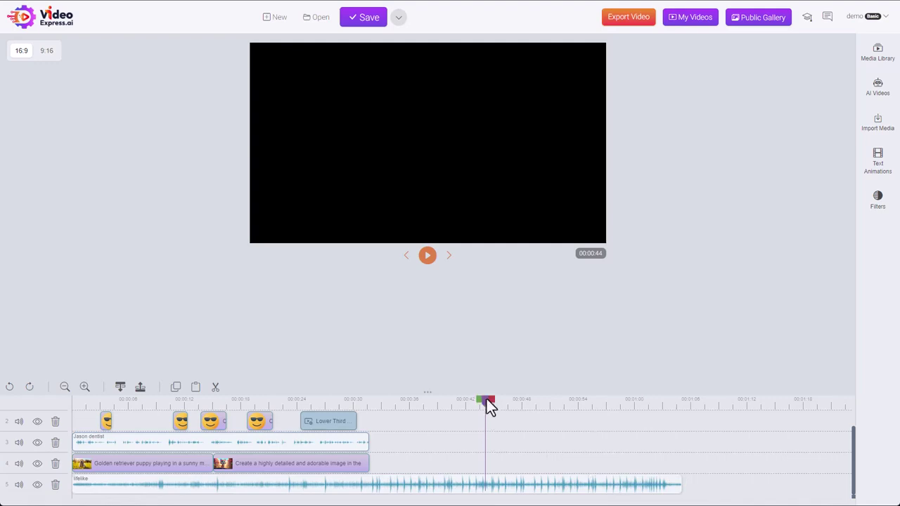
# Split the lifelike music at 00:00:32 where the image clips end and delete the leftover tail
pyautogui.moveTo(486, 398); pyautogui.dragTo(368, 408)
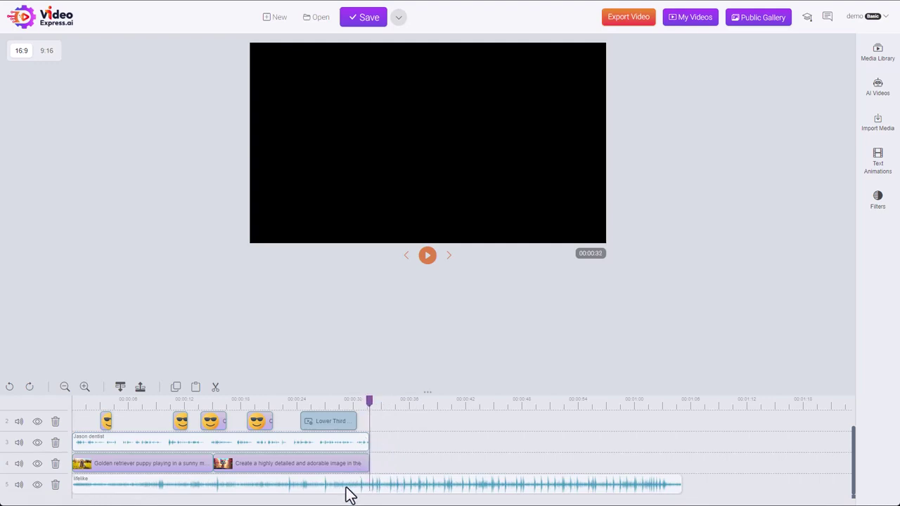
pyautogui.click(215, 387)
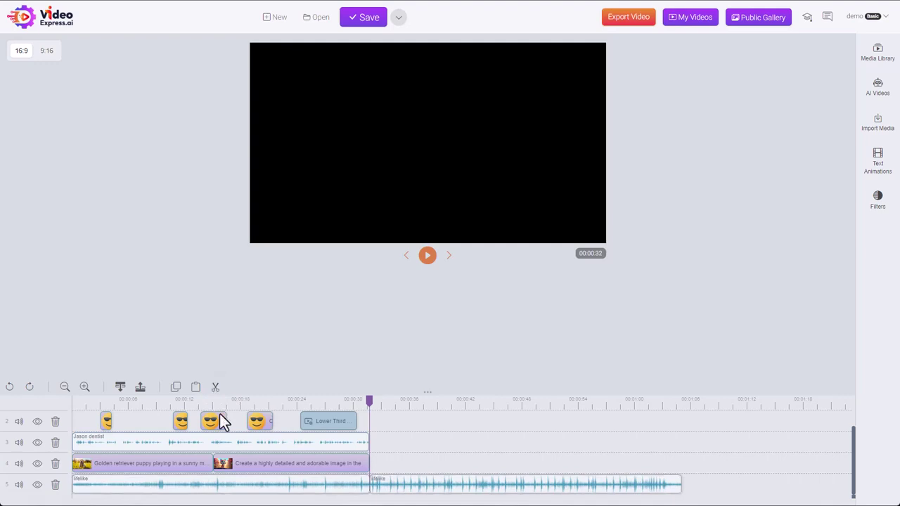
pyautogui.moveTo(381, 488)
pyautogui.mouseDown()
pyautogui.moveTo(461, 488)
pyautogui.moveTo(387, 487)
pyautogui.mouseUp()
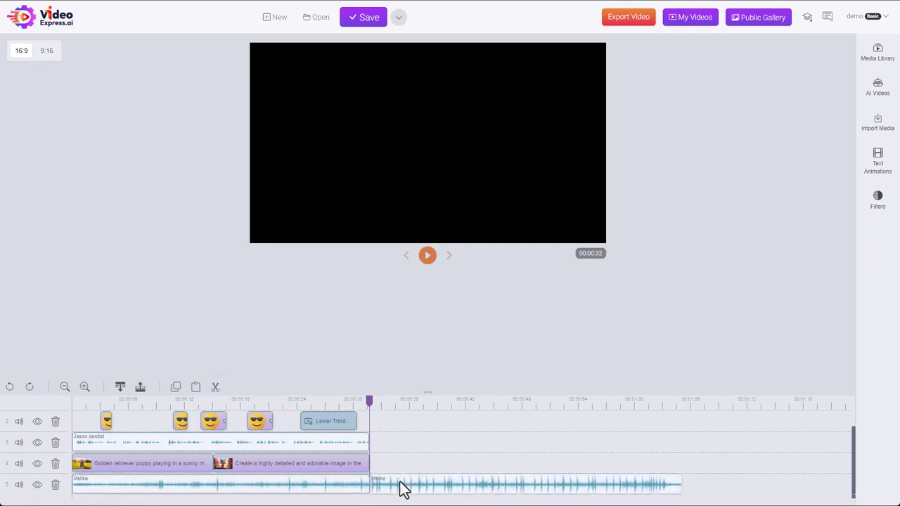
pyautogui.rightClick(403, 488)
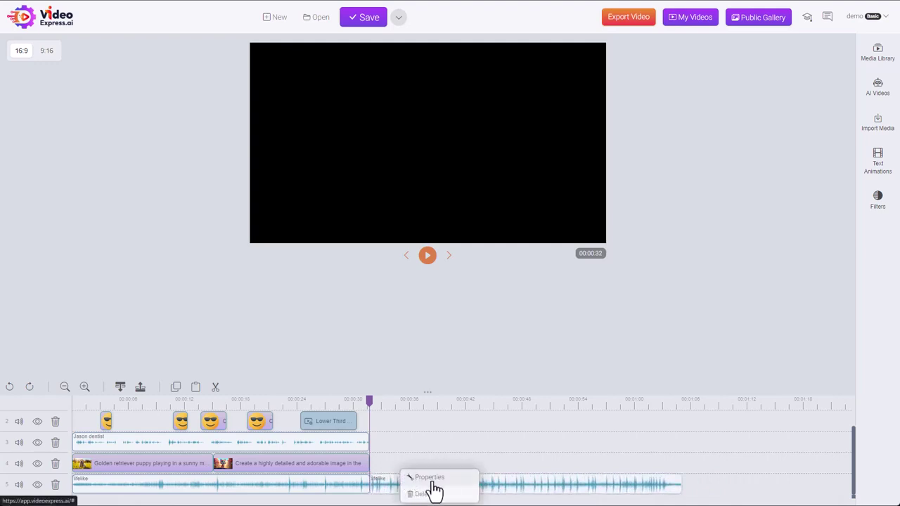
pyautogui.click(426, 494)
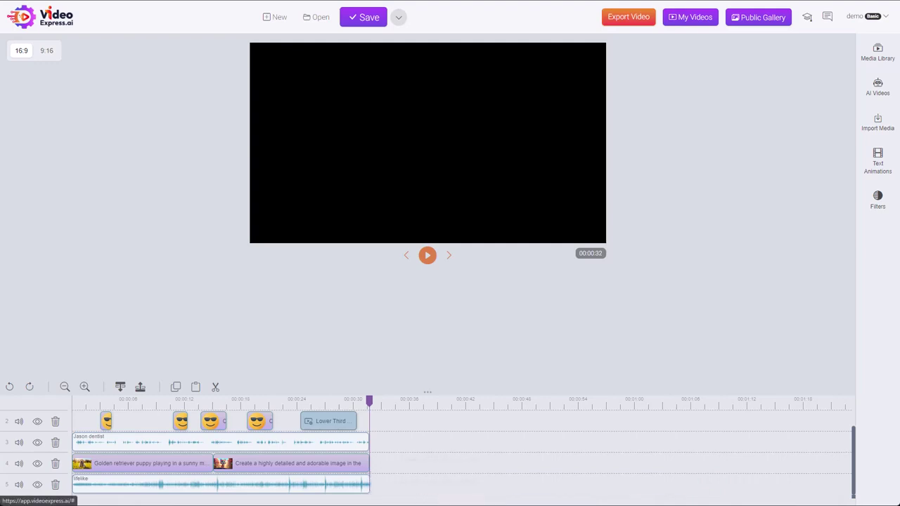
pyautogui.click(85, 388)
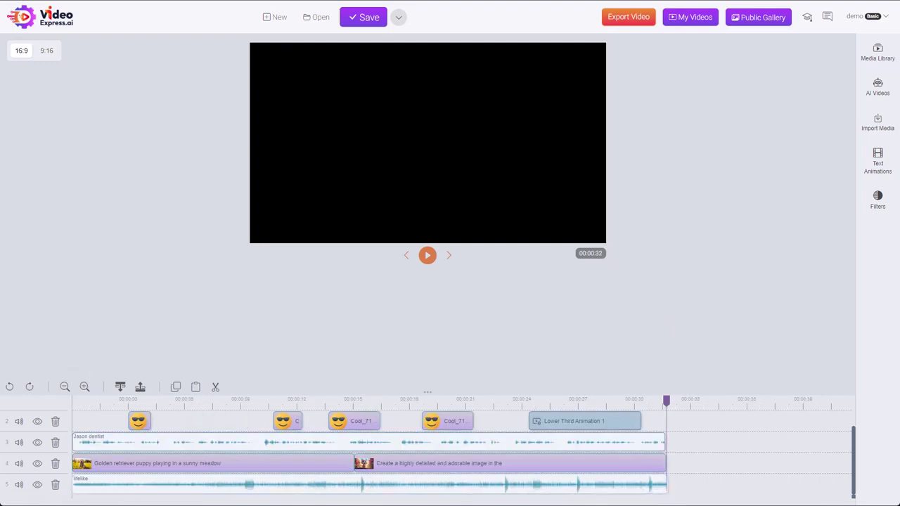
pyautogui.rightClick(552, 487)
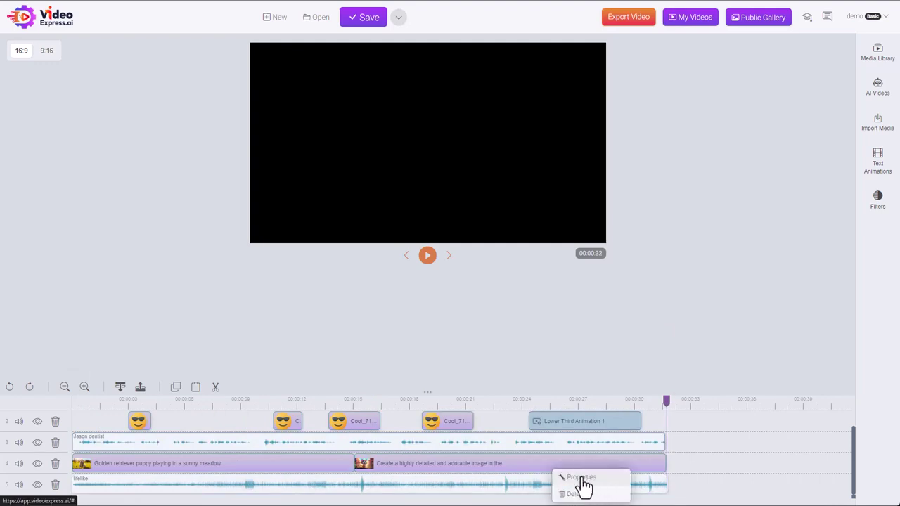
pyautogui.click(582, 478)
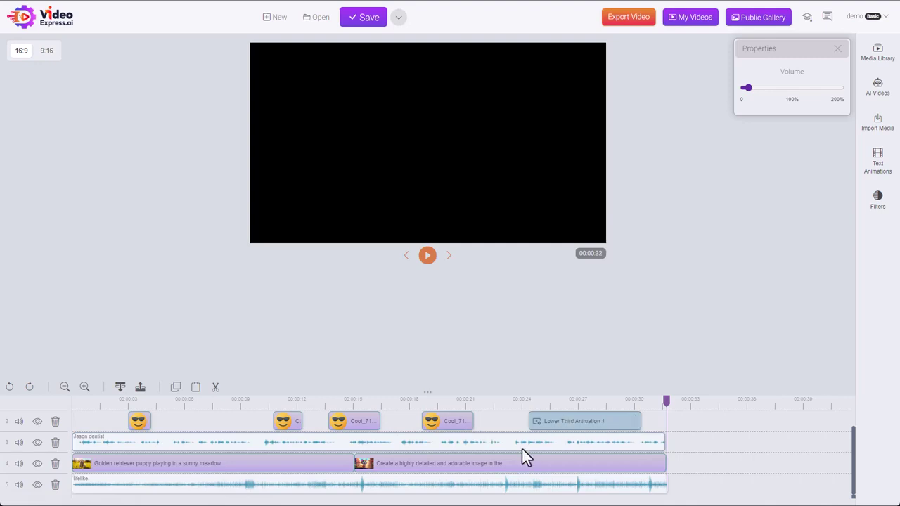
pyautogui.click(837, 49)
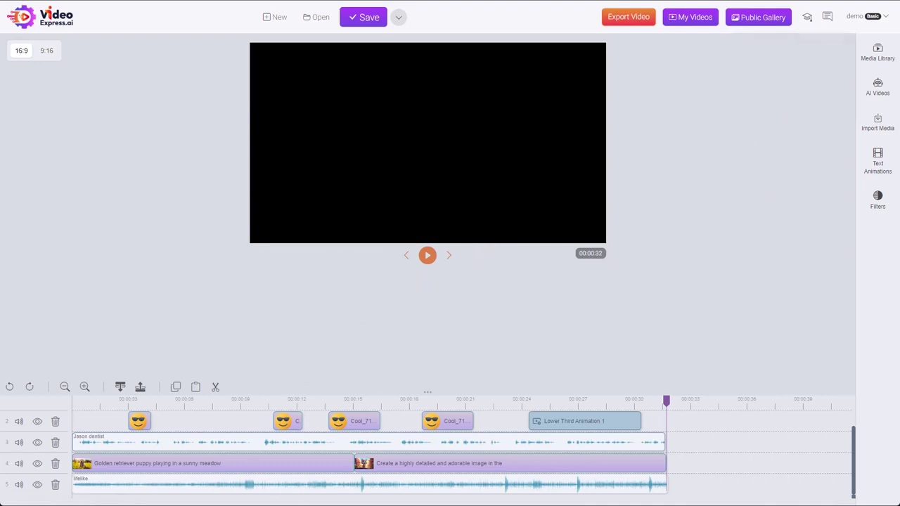
# Show the cat scene at 00:00:16 and look over the cat image clip's options
pyautogui.click(374, 484)
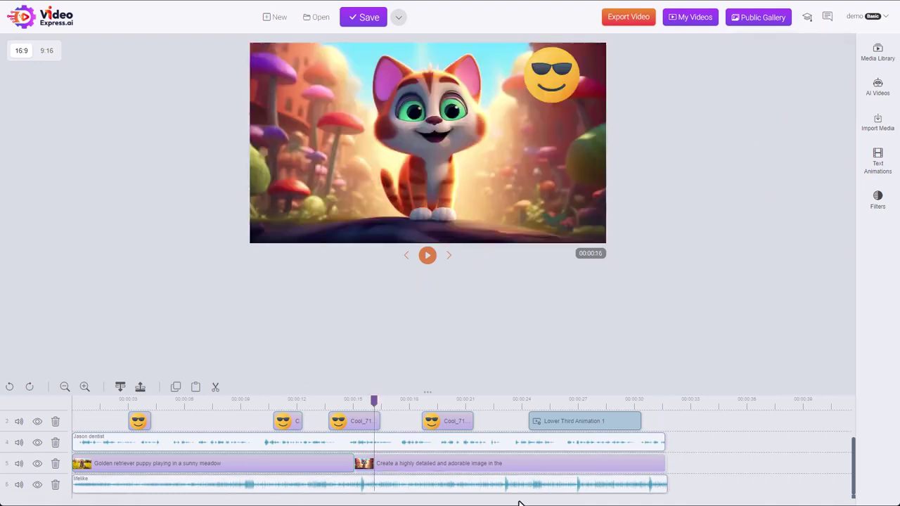
pyautogui.rightClick(391, 466)
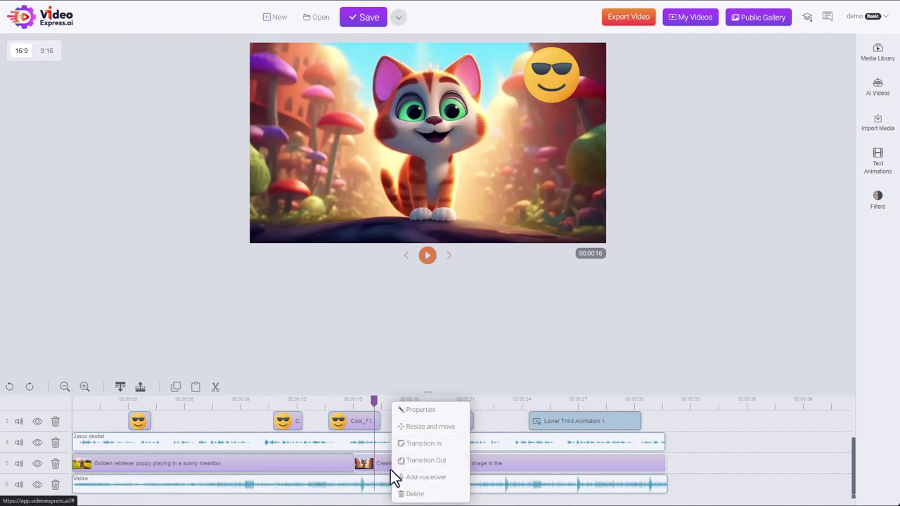
pyautogui.click(450, 460)
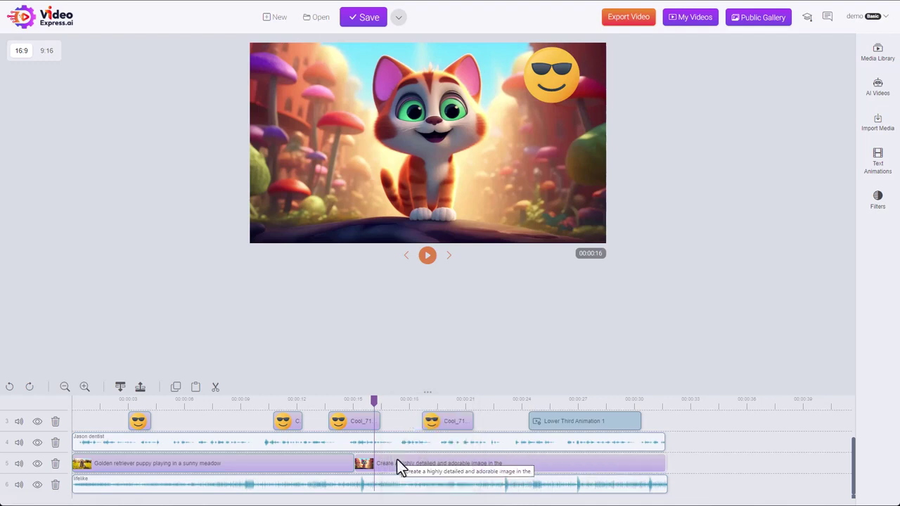
# Move the Cool_71 smiley to the lower left beside the cat, shrink it, and save
pyautogui.rightClick(359, 421)
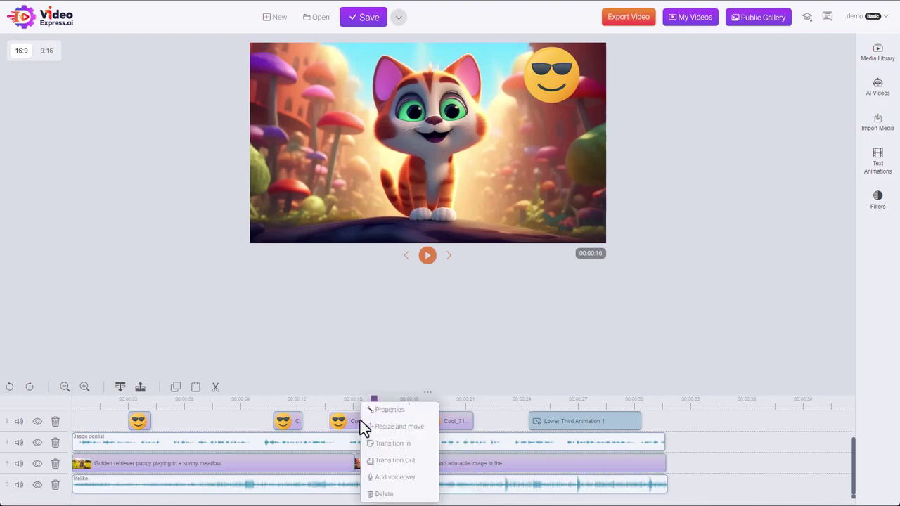
pyautogui.click(408, 427)
pyautogui.moveTo(572, 195); pyautogui.dragTo(450, 292)
pyautogui.moveTo(454, 255); pyautogui.dragTo(383, 302)
pyautogui.click(581, 379)
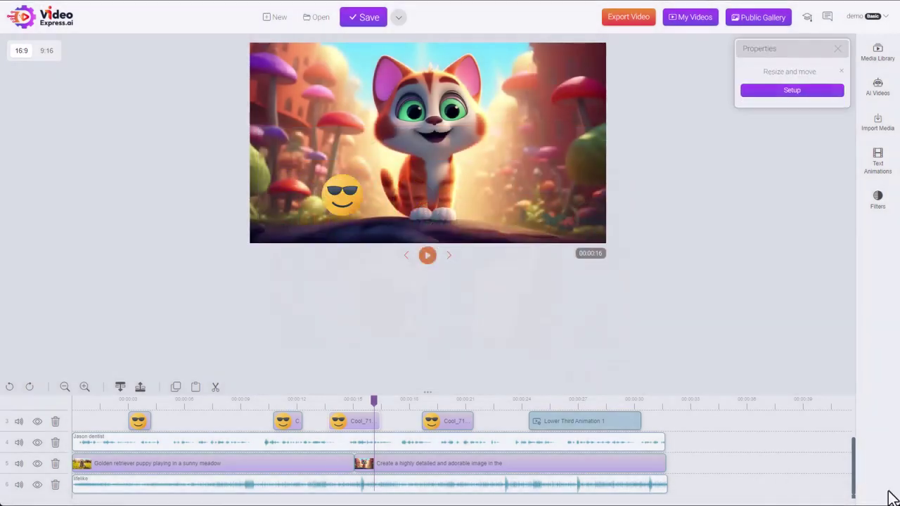
pyautogui.rightClick(353, 419)
pyautogui.click(379, 424)
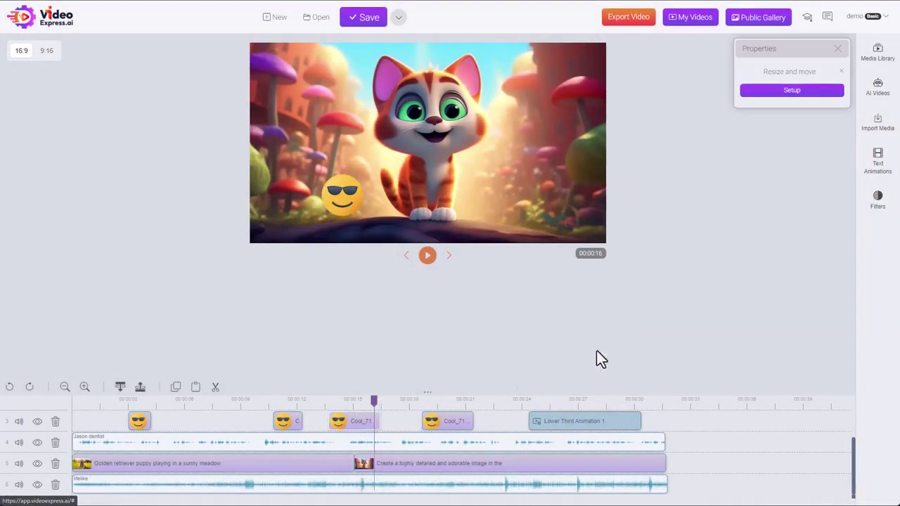
# Mute the lifelike music track, then toggle the smiley track's visibility off and back on
pyautogui.click(19, 484)
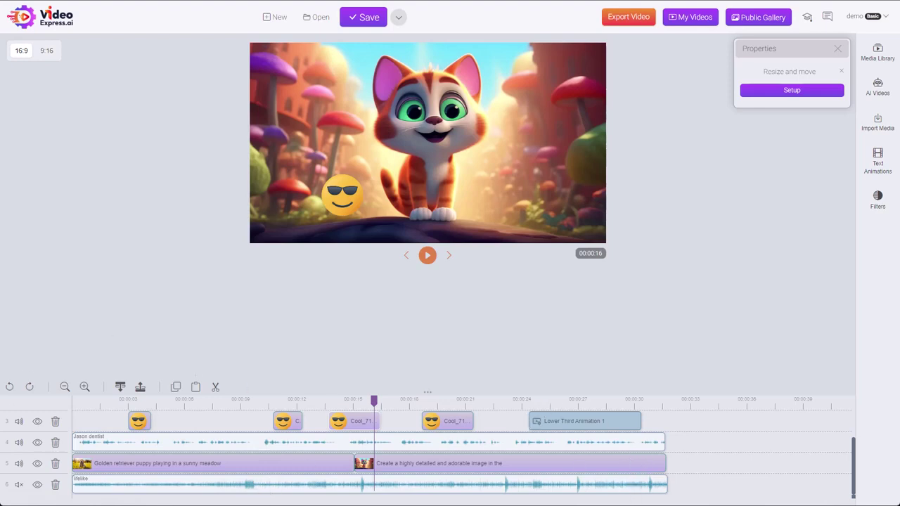
pyautogui.click(19, 484)
pyautogui.click(36, 421)
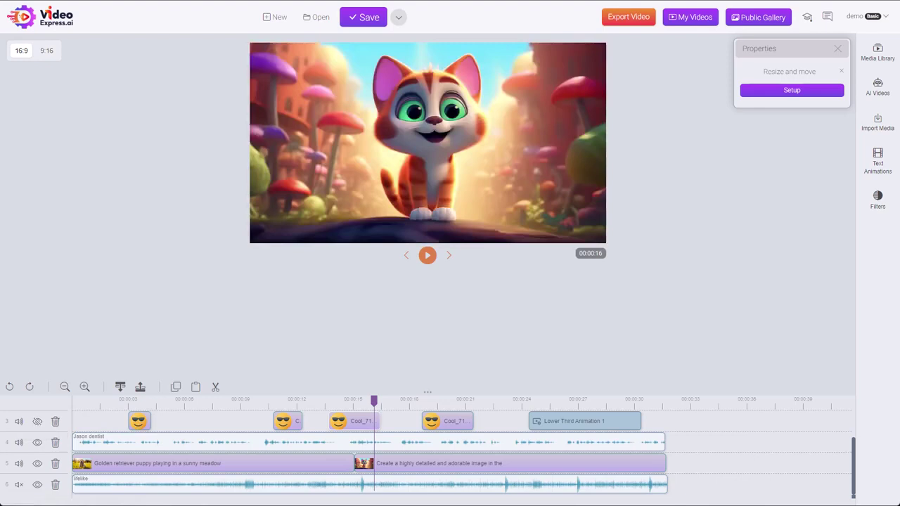
pyautogui.click(37, 422)
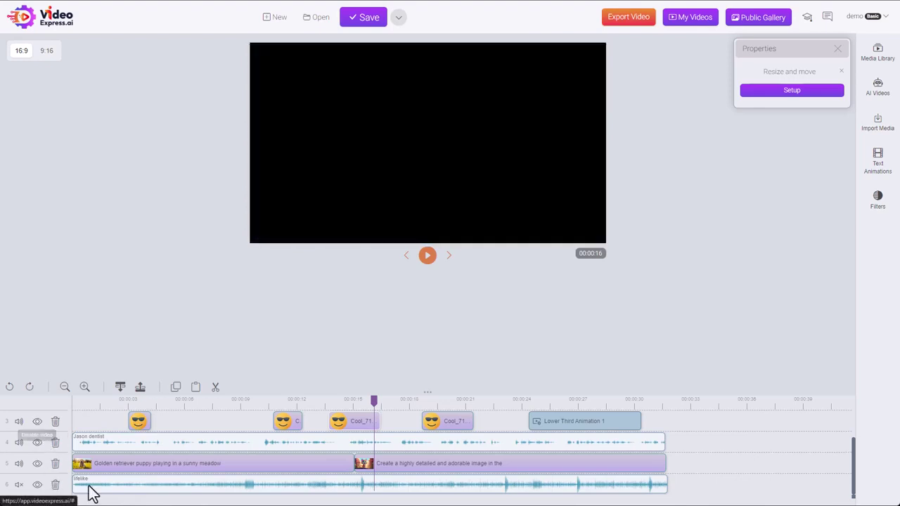